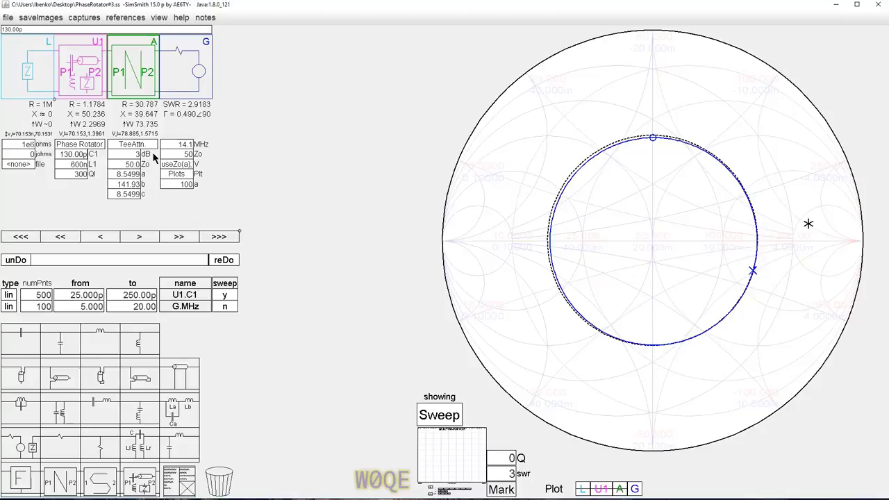
Raise the plot point count to 1500 and delete the 3 dB TeeAttn block.
left_click(184, 184)
type("1500")
key("Return")
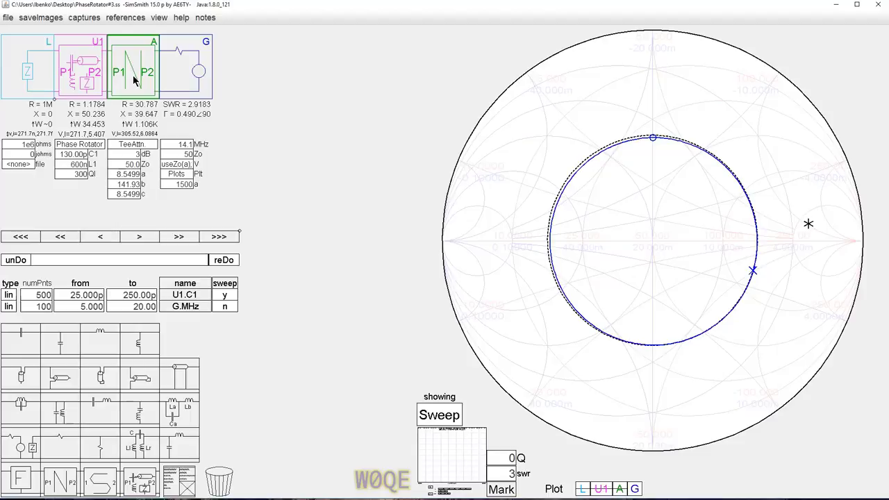
key("Delete")
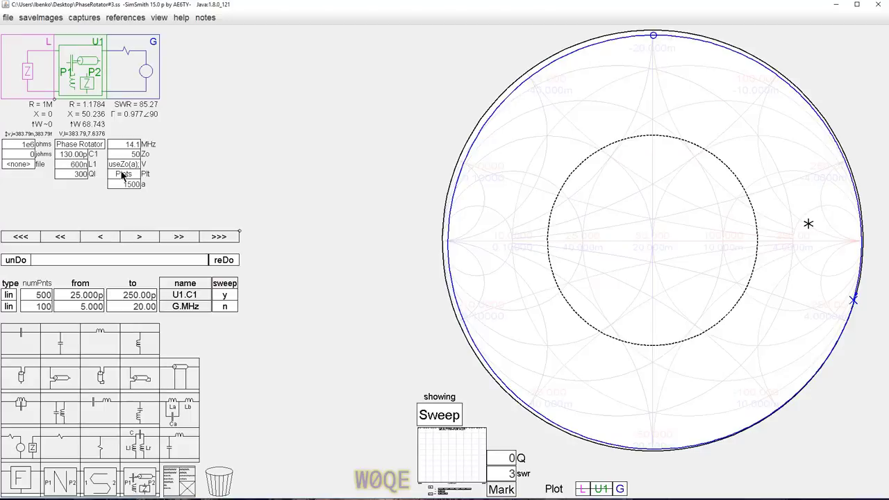
Insert a 150 Ω shunt resistor R1 before the generator and a series resistor R2 after U1.
left_click_drag(109, 452, 137, 68)
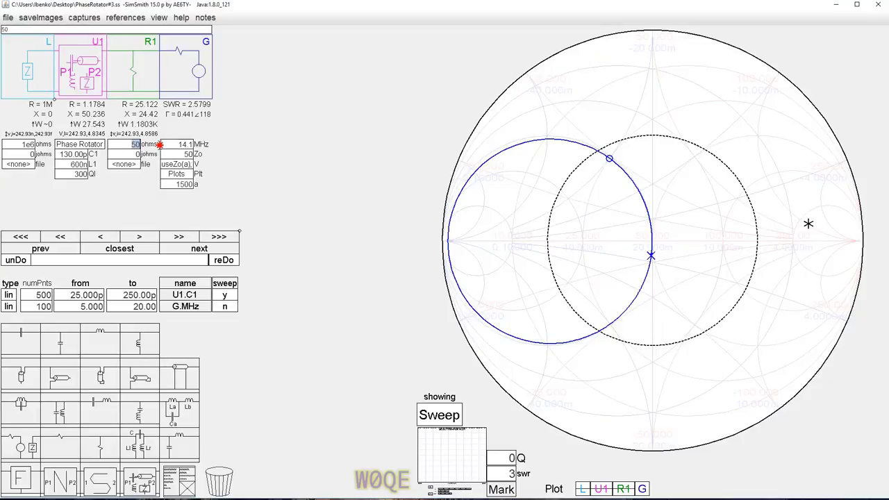
type("150")
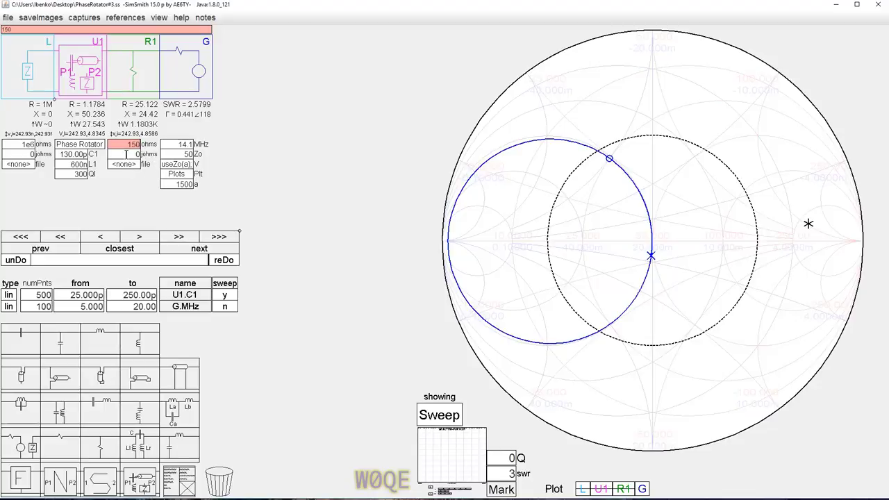
key("Return")
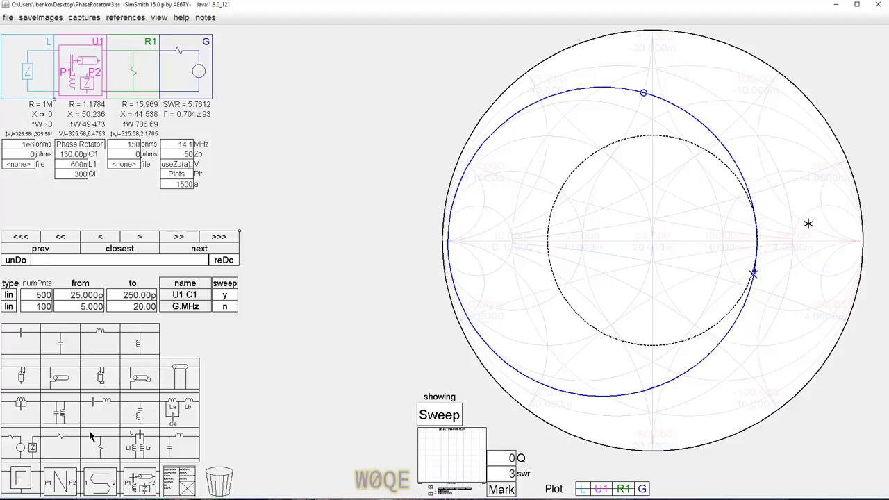
left_click_drag(64, 442, 137, 52)
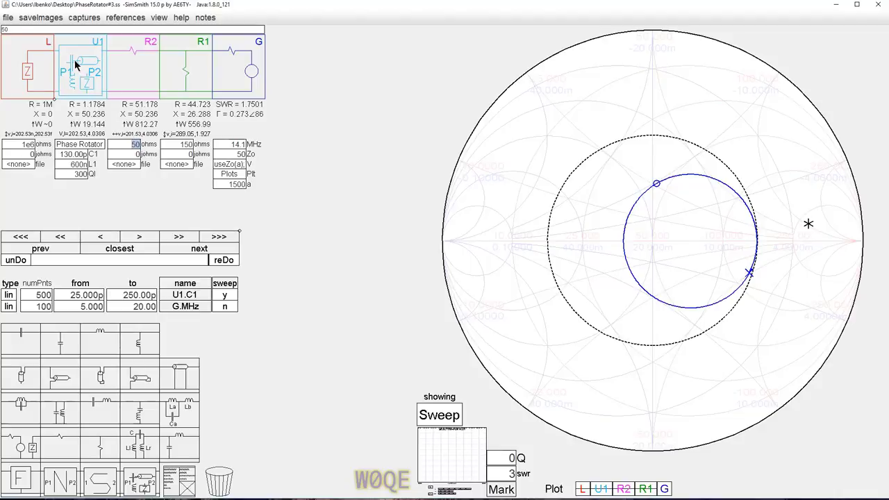
Set R2 to 18.75 Ω and open U1's RUSE Block window showing its schematic and script.
type("18.75")
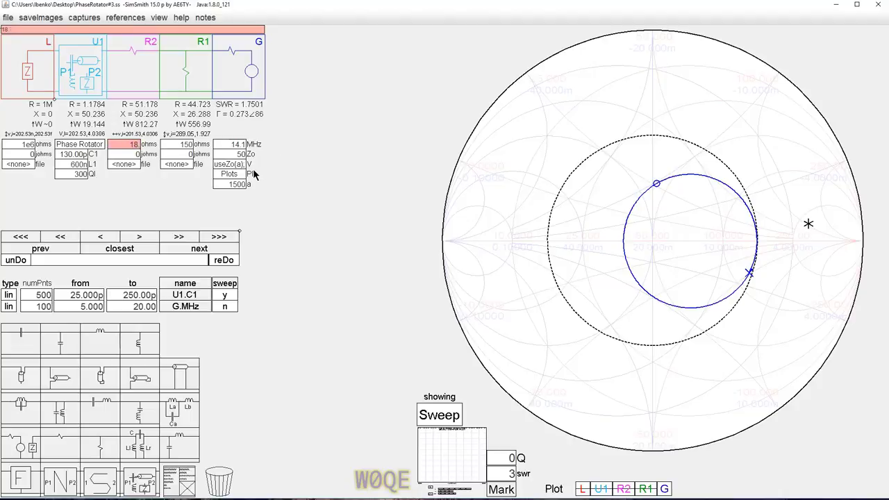
key("Return")
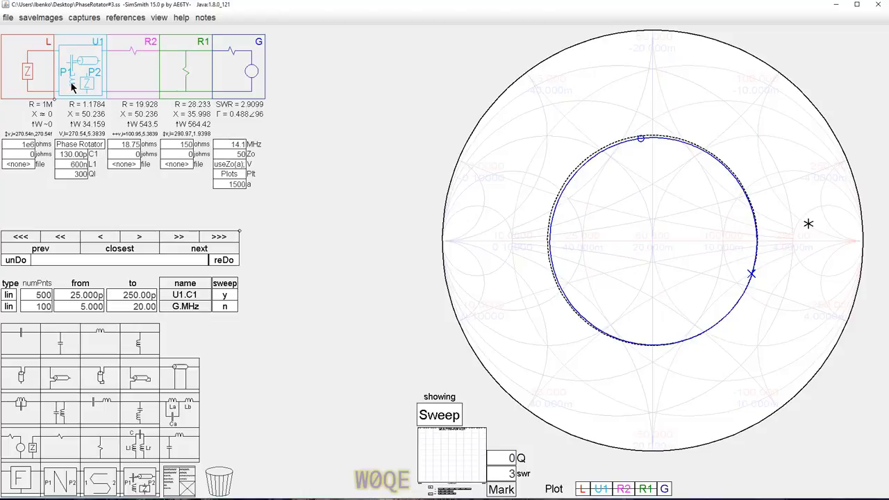
left_click(85, 142)
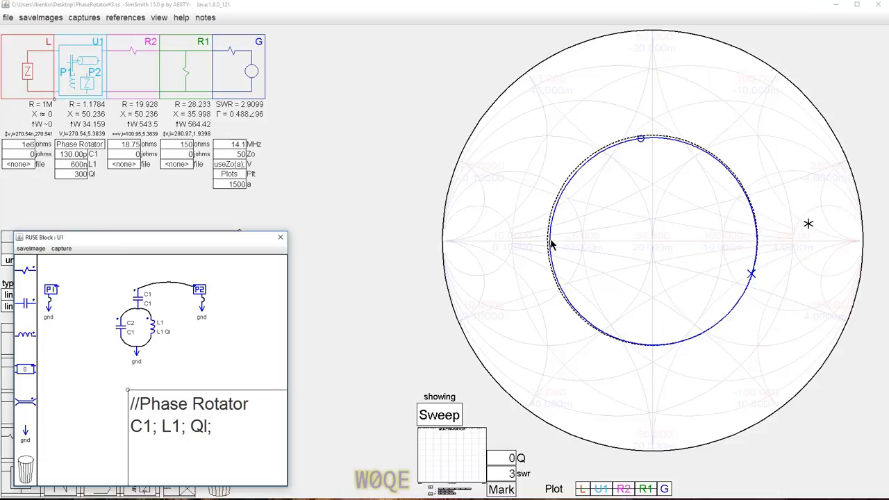
Close the RUSE Block window and nudge R2 down to 18.198 Ω.
left_click(280, 238)
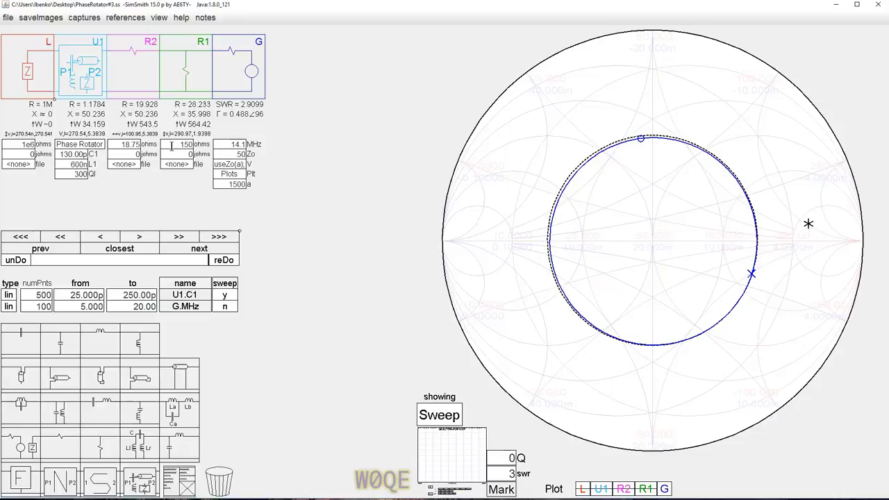
double_click(128, 144)
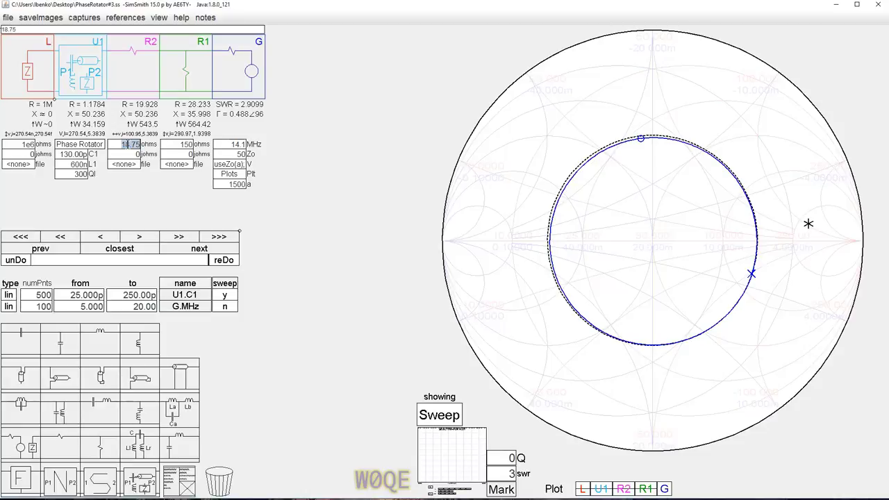
scroll(132, 144, "down", 3)
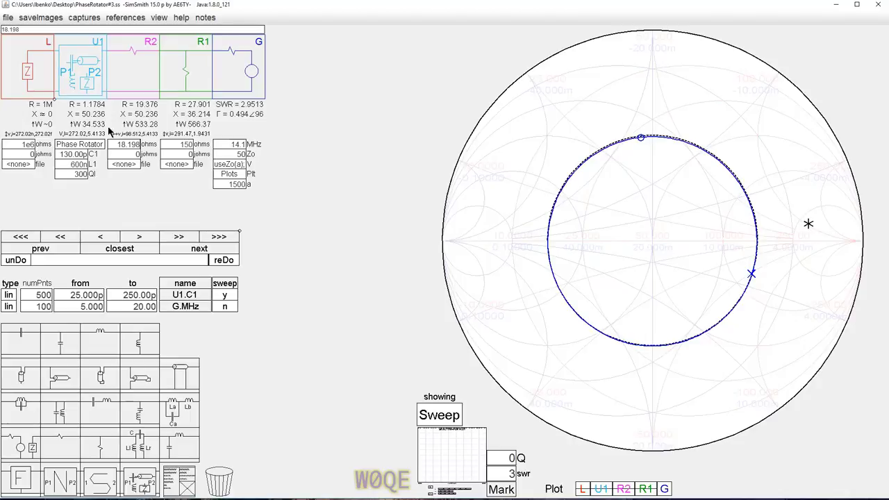
Sweep U1.C1 up and down, leave it at 110.00 pF, then delete series resistor R2.
left_click(75, 153)
scroll(75, 153, "up", 4)
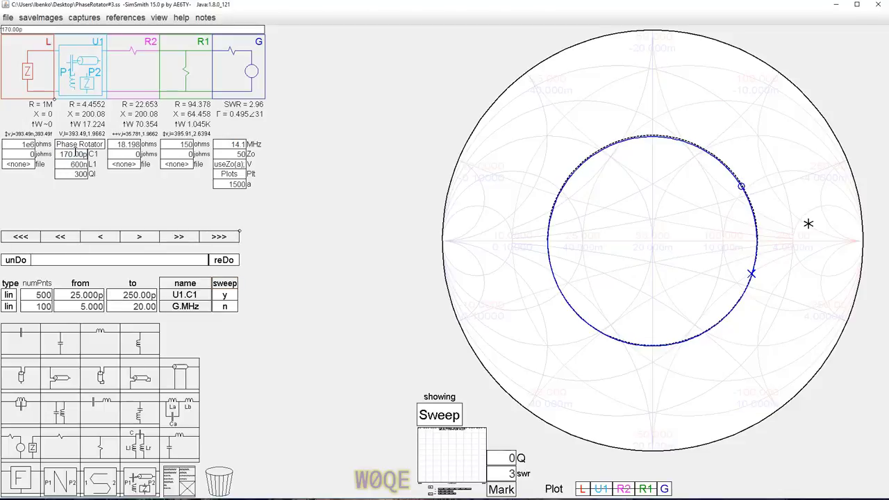
scroll(74, 154, "up", 2)
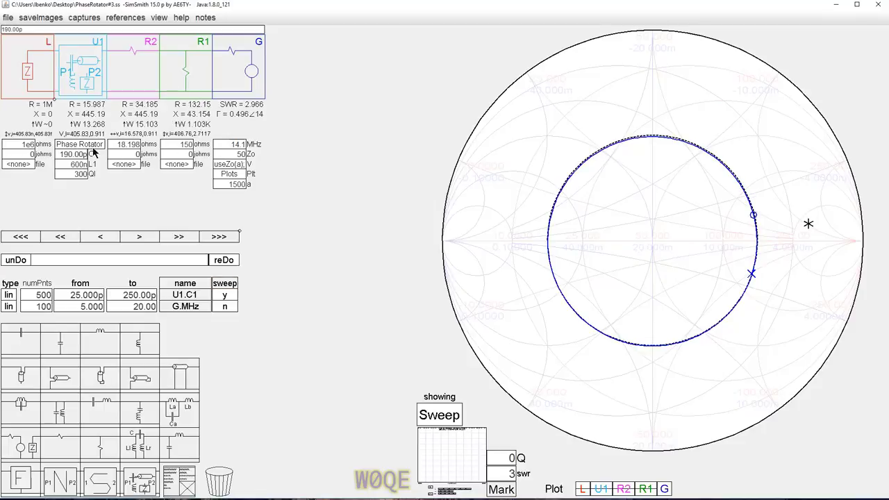
scroll(73, 154, "down", 3)
scroll(73, 154, "down", 5)
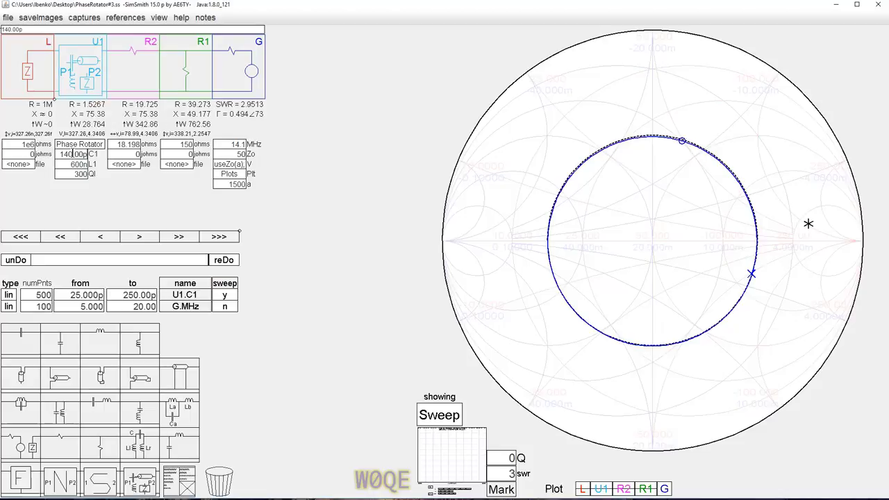
scroll(72, 153, "down", 3)
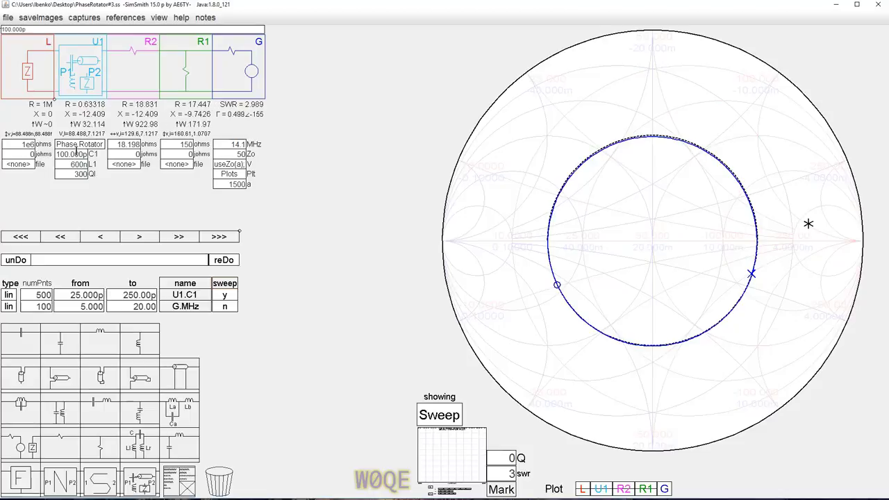
scroll(76, 151, "up", 4)
scroll(76, 151, "down", 3)
scroll(76, 151, "up", 1)
scroll(75, 151, "up", 1)
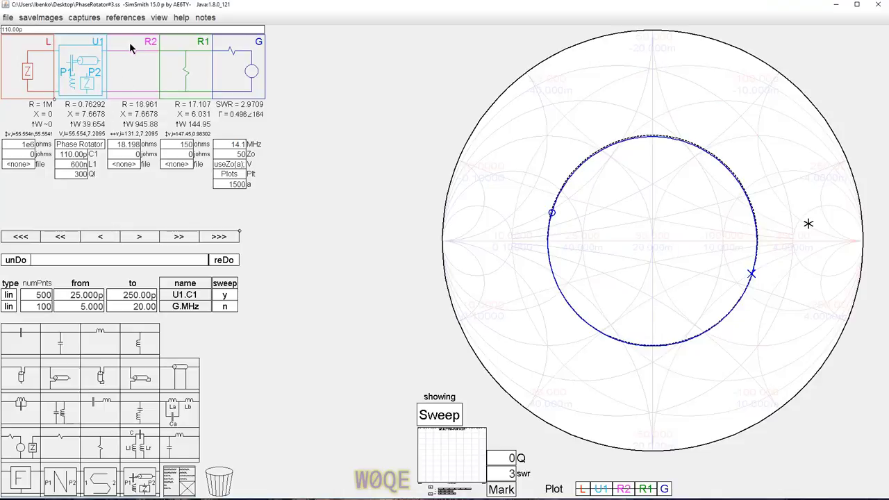
key("Delete")
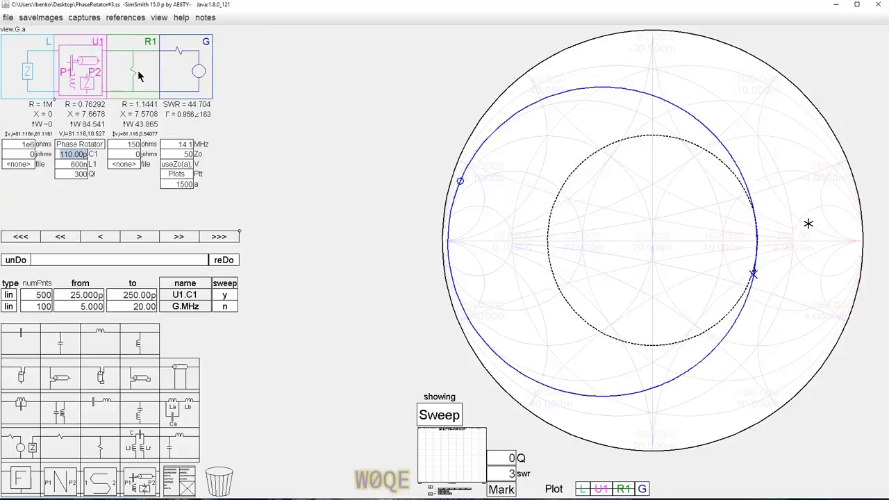
Replace shunt resistor R1 with a transmission line T1 using the RG-213 cable model.
key("Delete")
left_click_drag(184, 386, 128, 76)
left_click(129, 70)
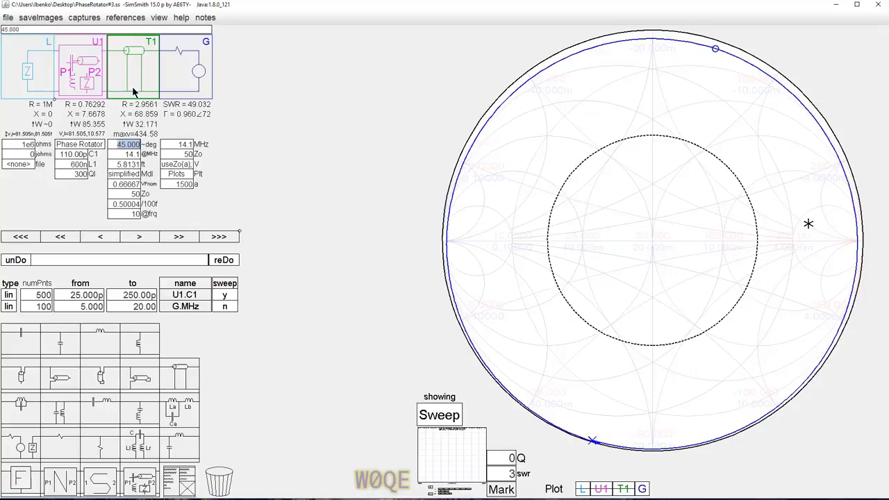
left_click(120, 178)
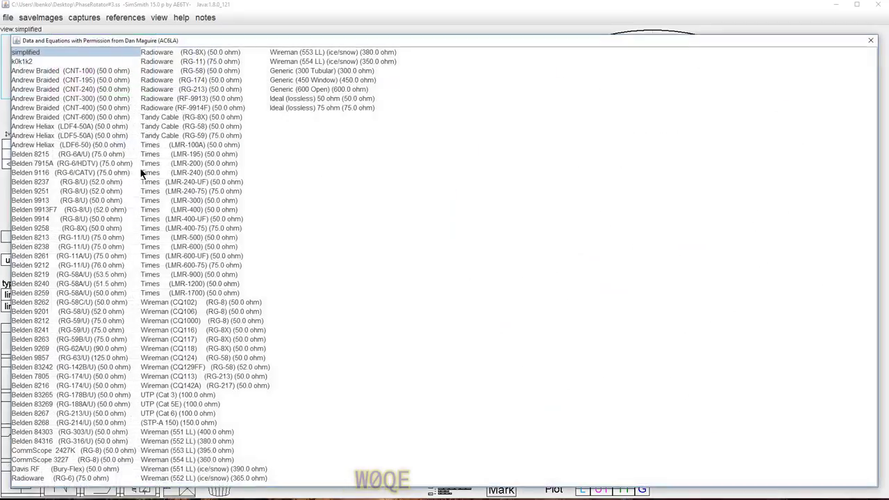
left_click(196, 90)
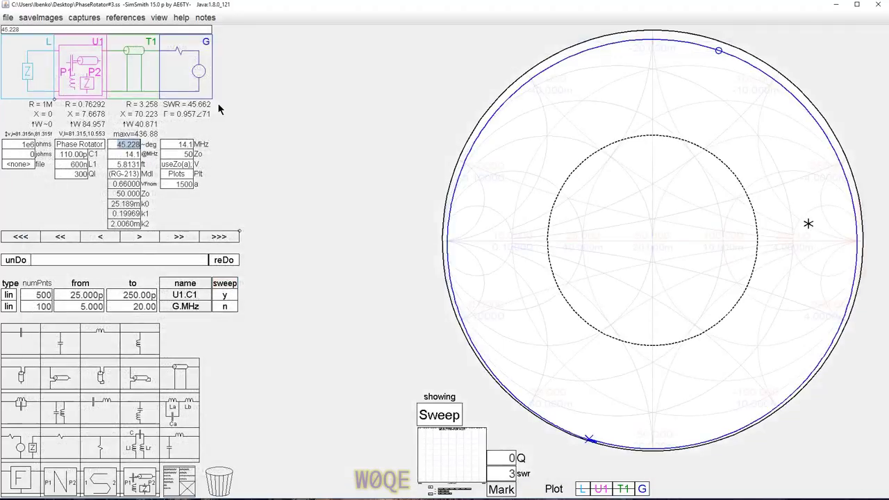
Lengthen T1 to 384.56 ft.
left_click(114, 165)
scroll(114, 165, "up", 5)
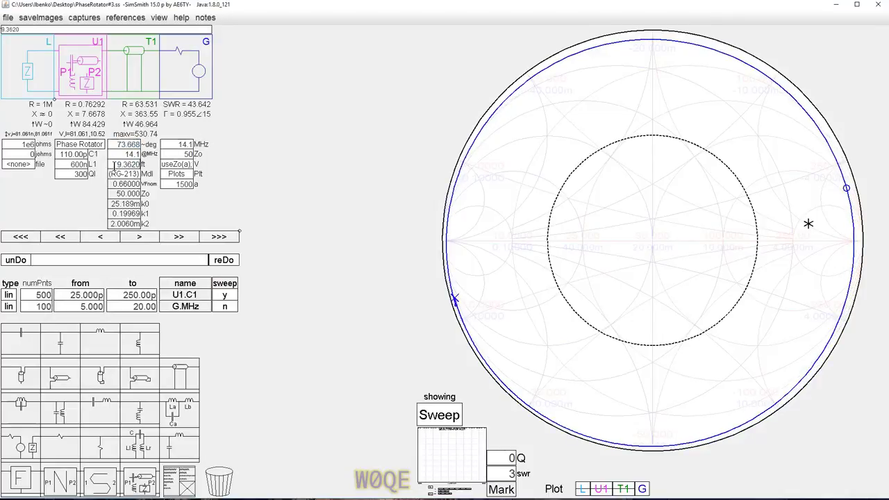
scroll(115, 165, "up", 8)
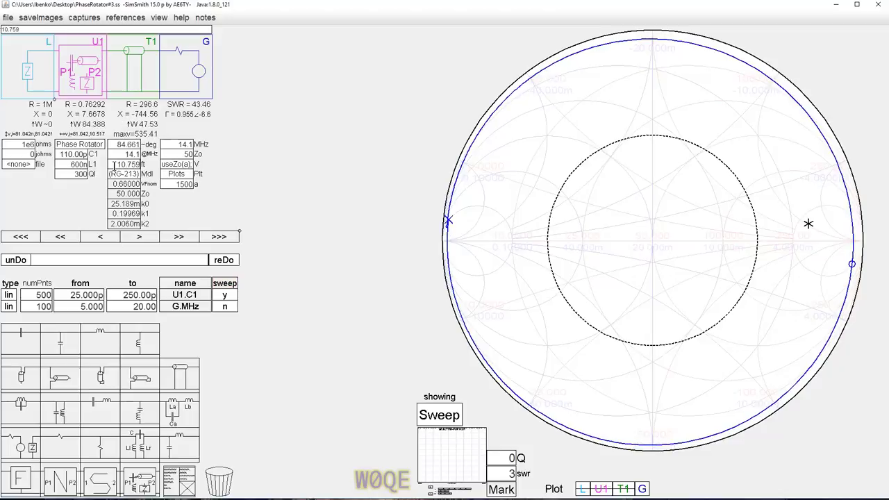
scroll(114, 165, "up", 15)
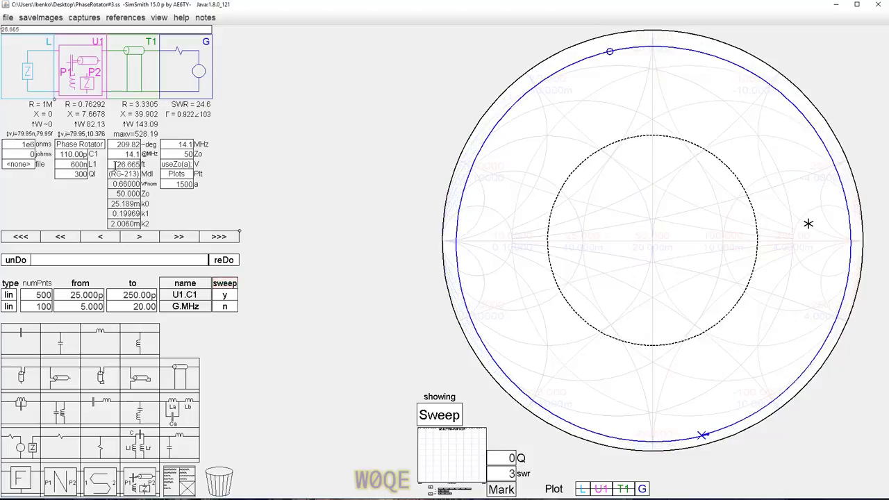
scroll(114, 165, "up", 15)
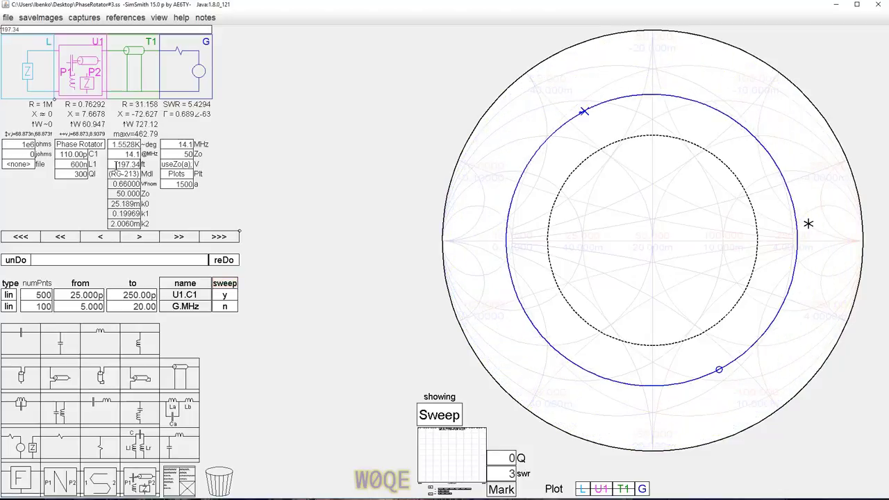
scroll(116, 165, "up", 6)
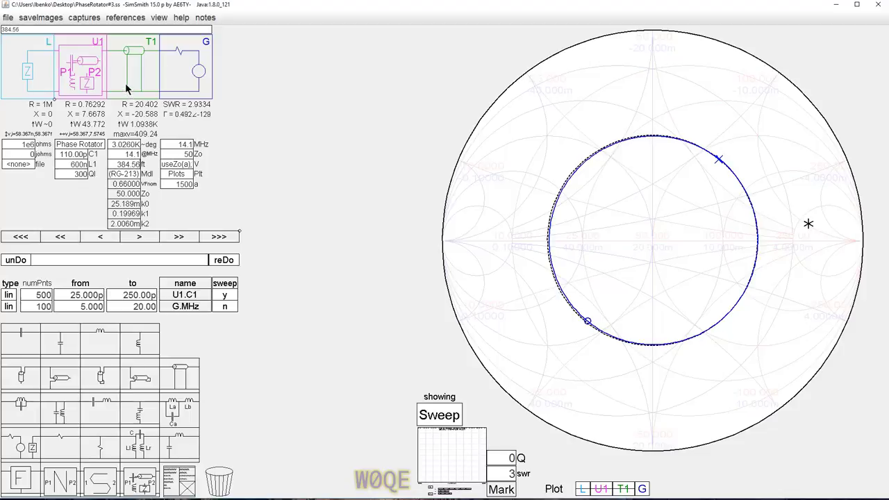
Change T1 to RG-316/U coax and shorten it to 99.584 ft.
left_click(129, 174)
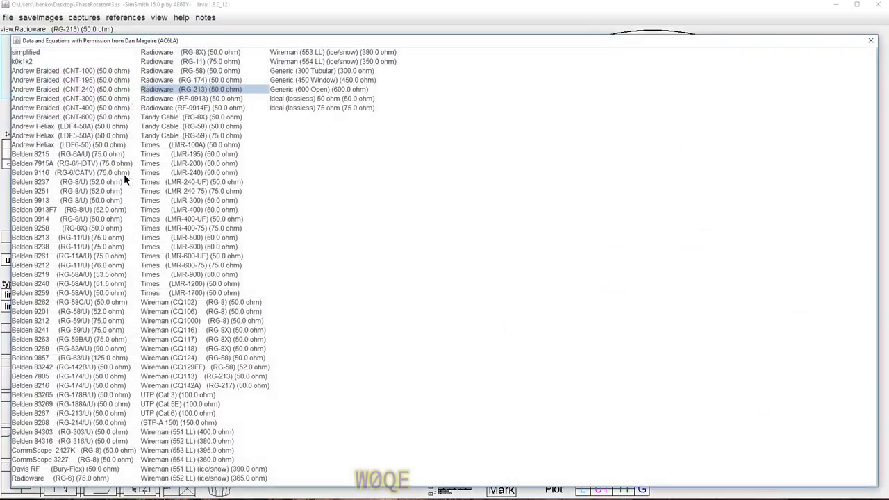
left_click(81, 442)
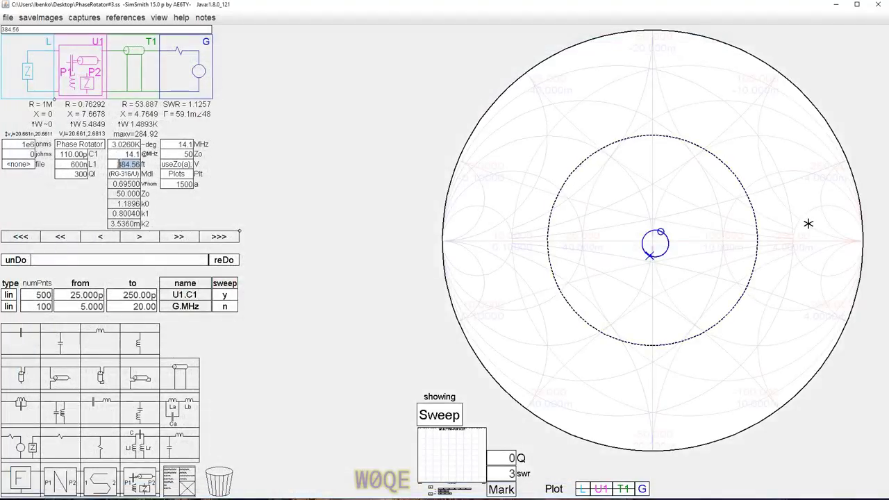
scroll(128, 166, "up", 5)
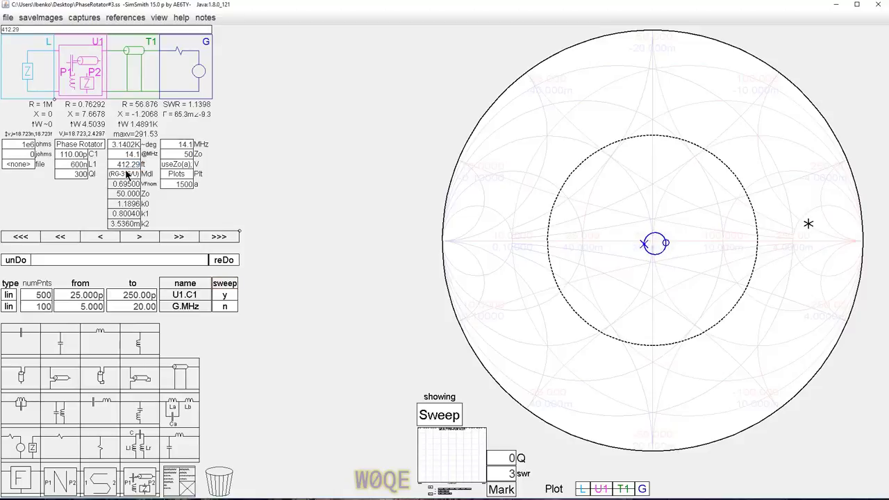
scroll(120, 164, "down", 10)
scroll(119, 164, "down", 9)
scroll(119, 164, "down", 20)
scroll(118, 164, "down", 11)
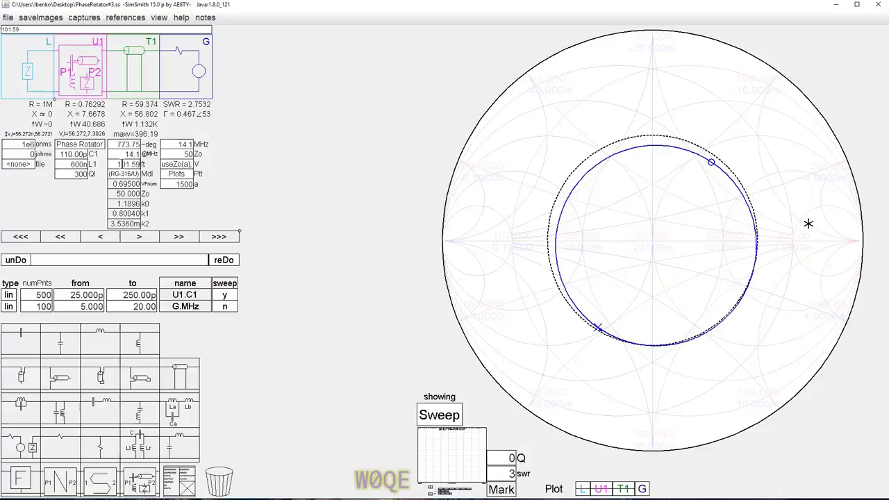
scroll(119, 164, "down", 1)
scroll(119, 165, "down", 1)
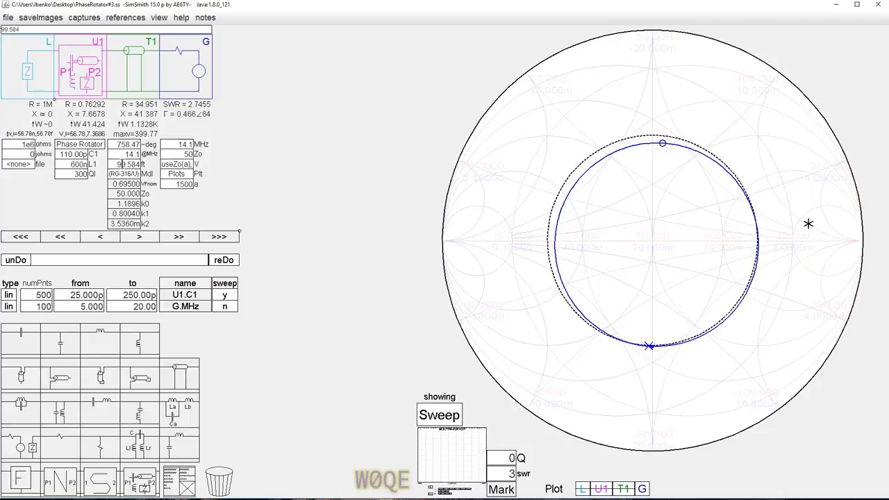